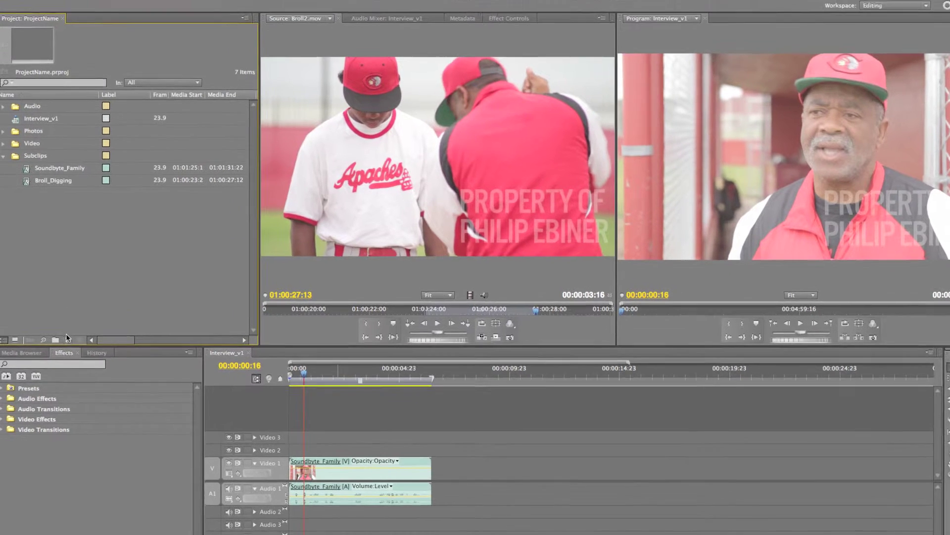
# Create a new DSLR 1080p24 sequence called 'Selects' from the New Item menu.
pyautogui.click(65, 346)
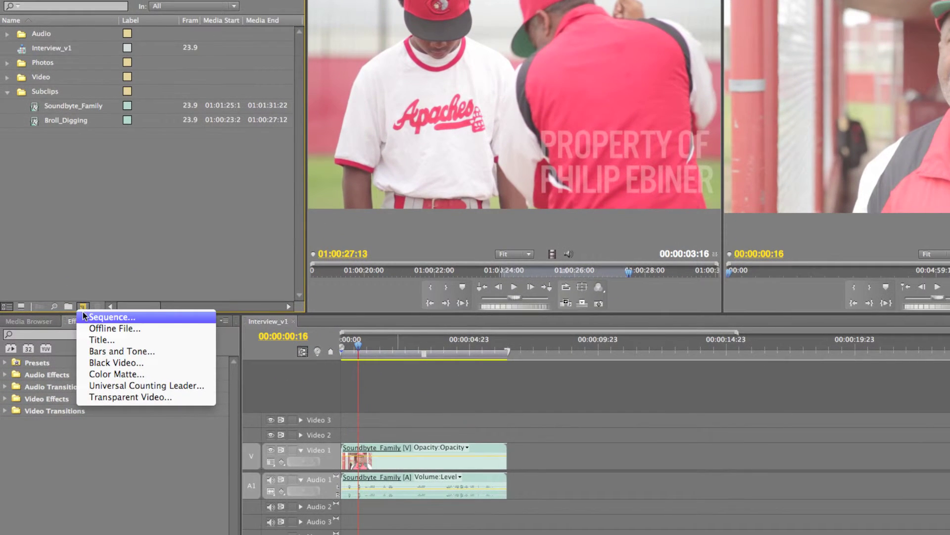
pyautogui.click(66, 353)
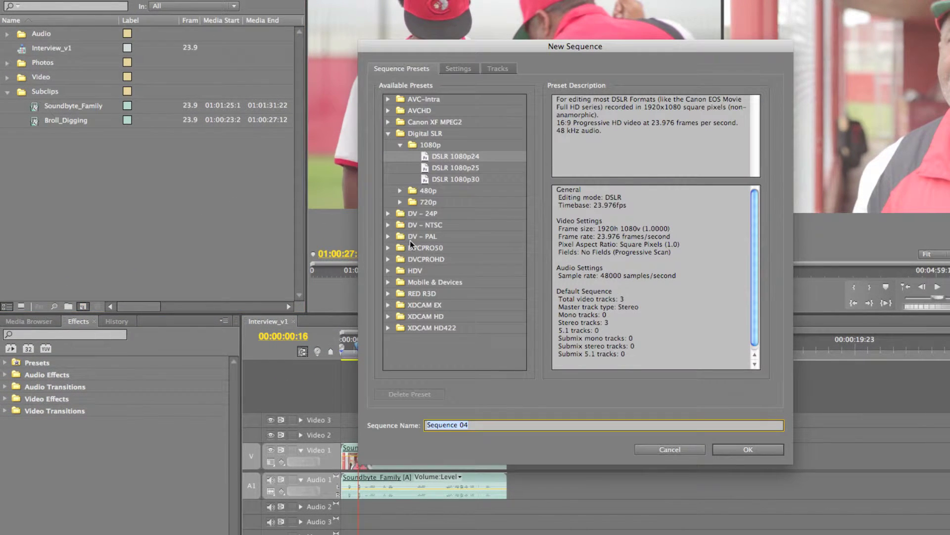
pyautogui.write('Selects')
pyautogui.press('Return')
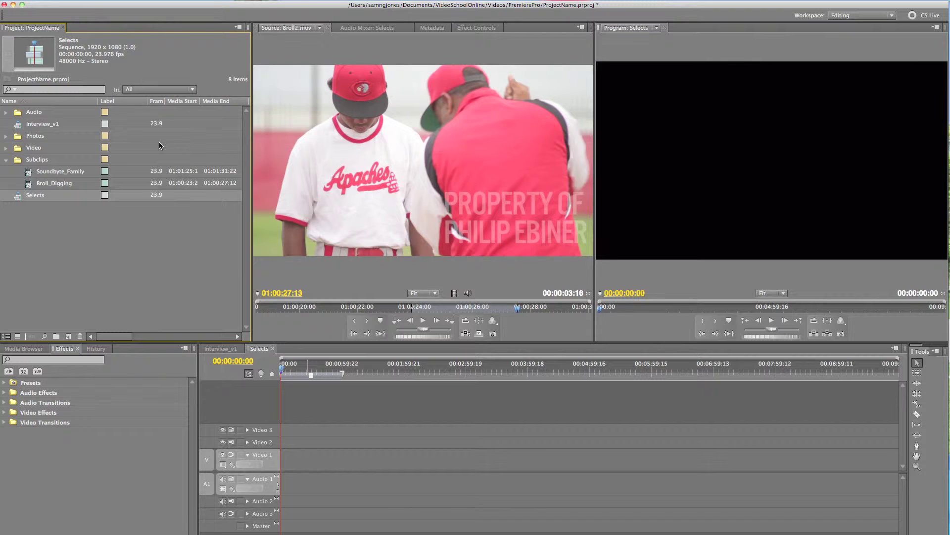
# Collapse the Subclips folder and expand the Video folder to list its clips.
pyautogui.click(6, 160)
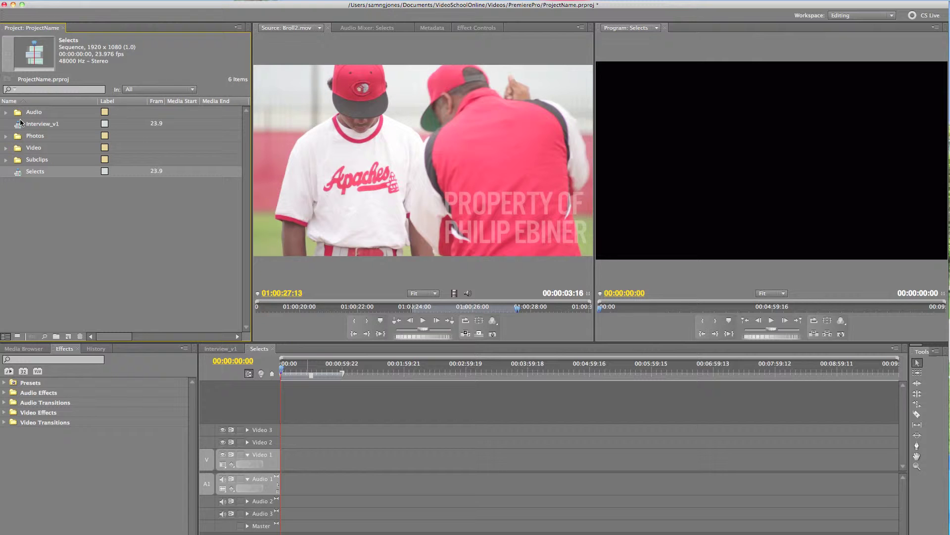
pyautogui.click(6, 148)
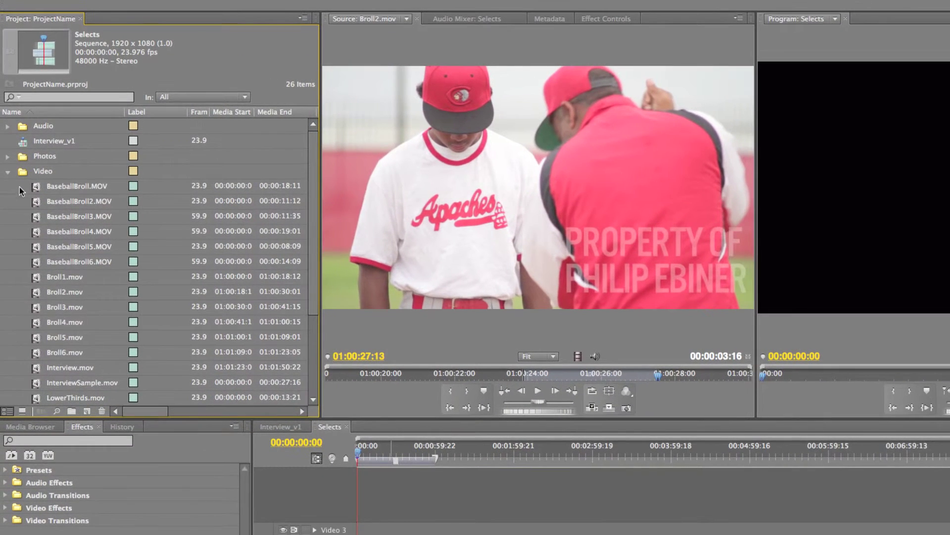
pyautogui.click(7, 148)
pyautogui.click(10, 193)
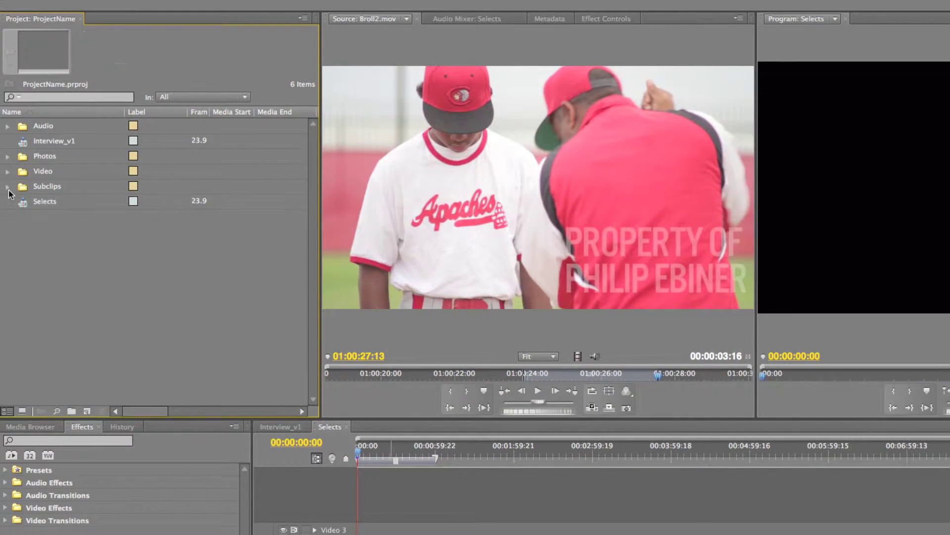
pyautogui.click(8, 188)
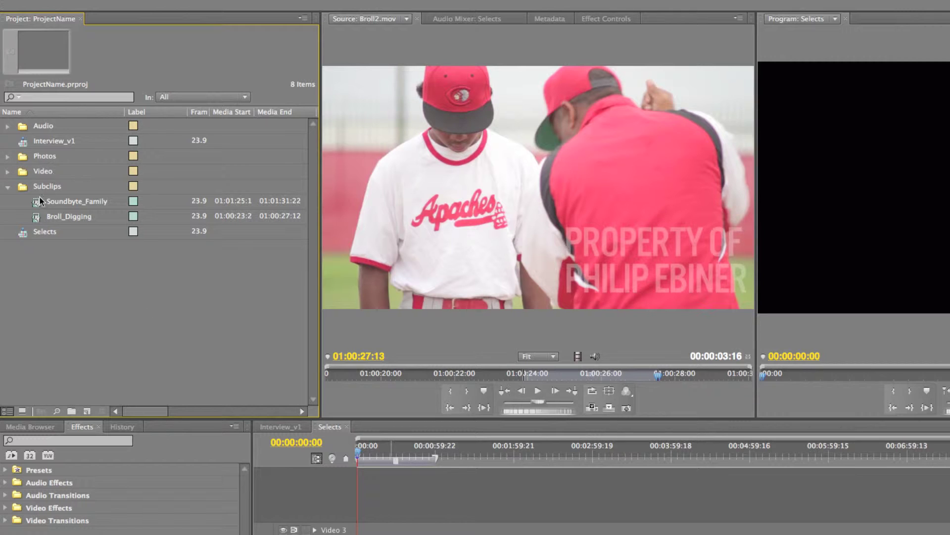
pyautogui.click(8, 187)
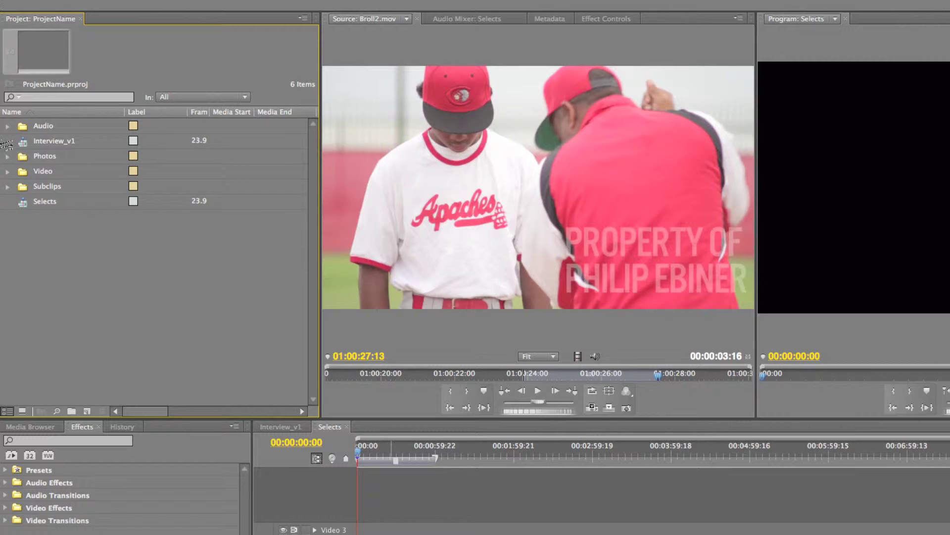
pyautogui.click(8, 172)
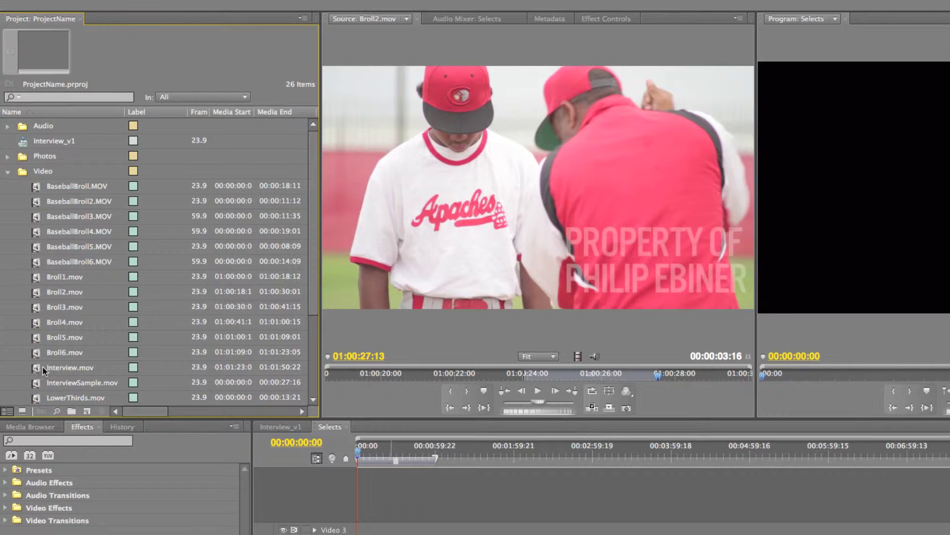
# Load Interview.mov in the Source monitor and drop it onto the Selects timeline.
pyautogui.doubleClick(39, 368)
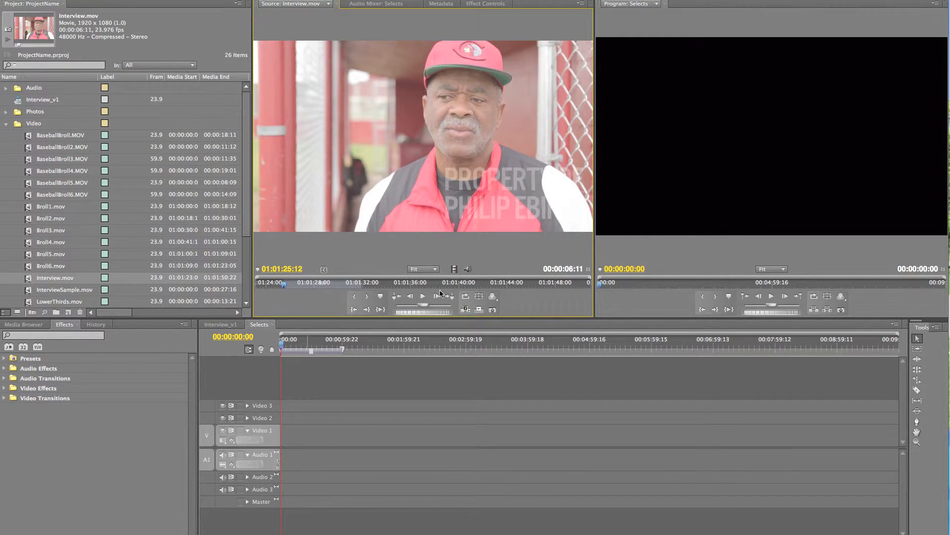
pyautogui.moveTo(382, 150); pyautogui.dragTo(266, 448)
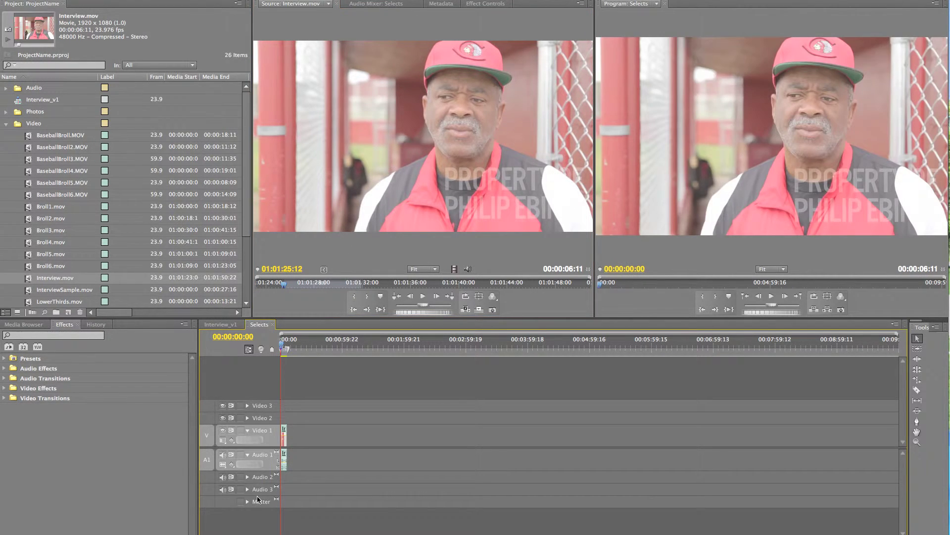
pyautogui.press('=')
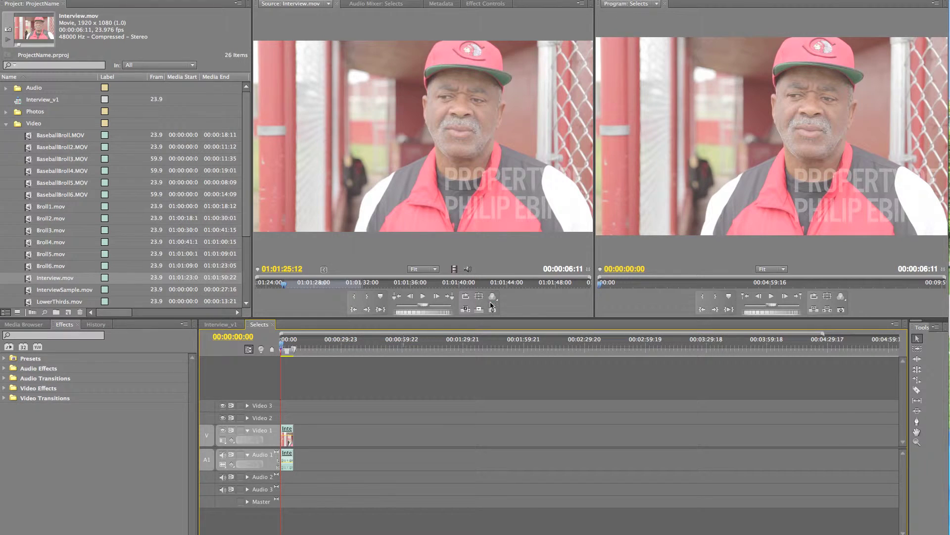
# Mark In and Out around the first Interview.mov soundbite and add it to the timeline.
pyautogui.click(461, 286)
pyautogui.press('i')
pyautogui.click(500, 283)
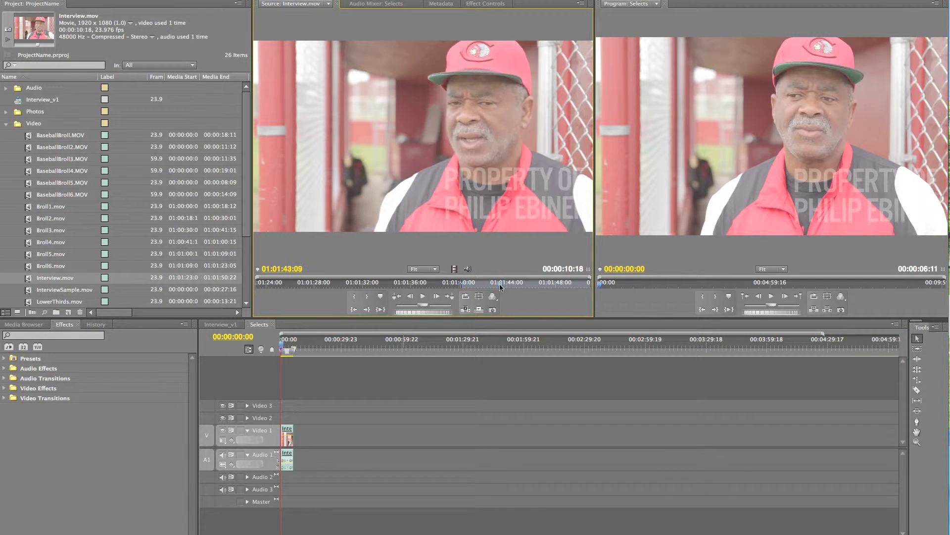
pyautogui.press('o')
pyautogui.moveTo(500, 218); pyautogui.dragTo(303, 437)
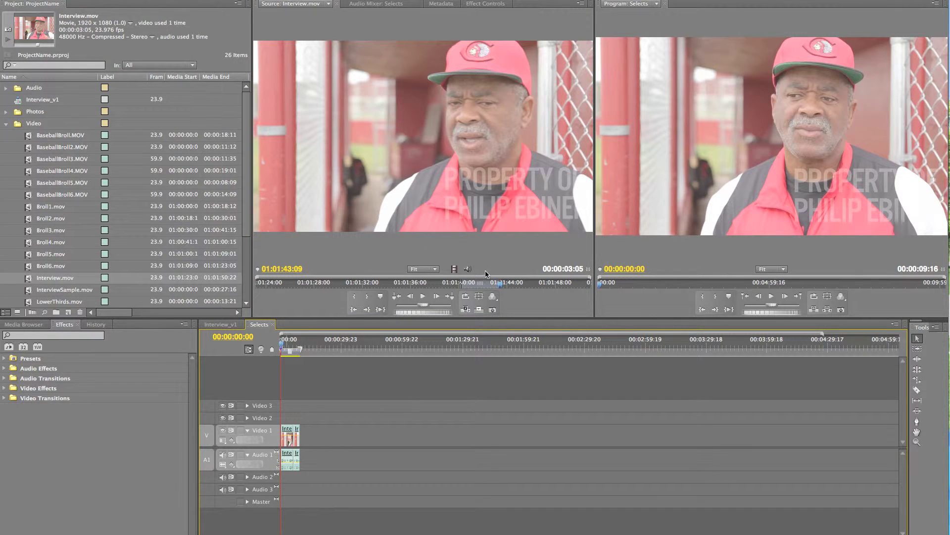
# Add the second soundbite, 01:01:46:13 to 01:01:48:05, to the timeline.
pyautogui.click(537, 283)
pyautogui.press('i')
pyautogui.click(558, 283)
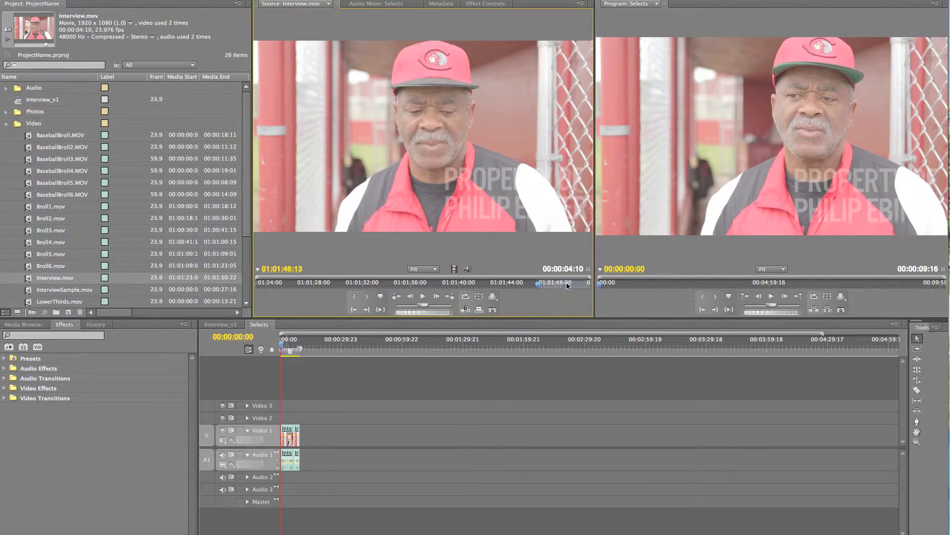
pyautogui.press('o')
pyautogui.moveTo(424, 131); pyautogui.dragTo(305, 436)
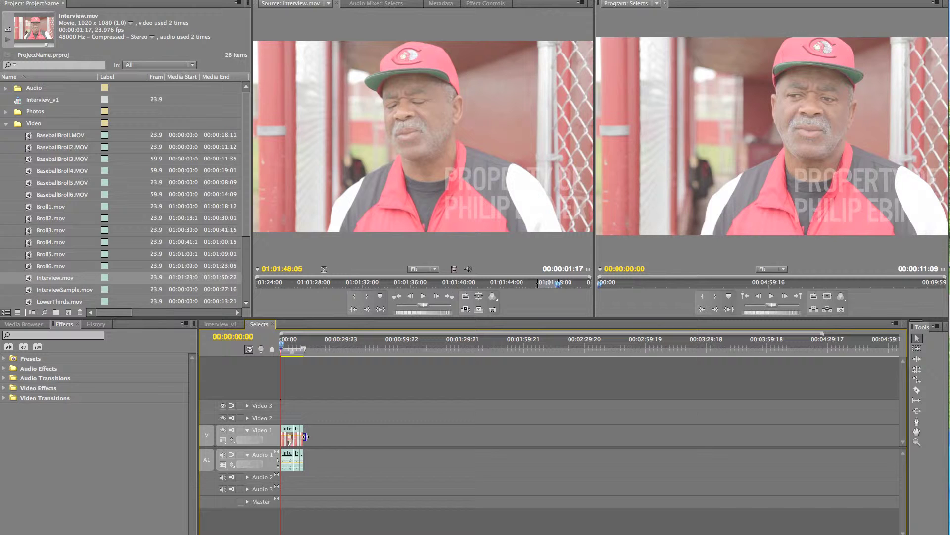
# Add the red cleat shot from BaseballBroll.MOV, 05:10 to 12:00, to the timeline.
pyautogui.doubleClick(28, 137)
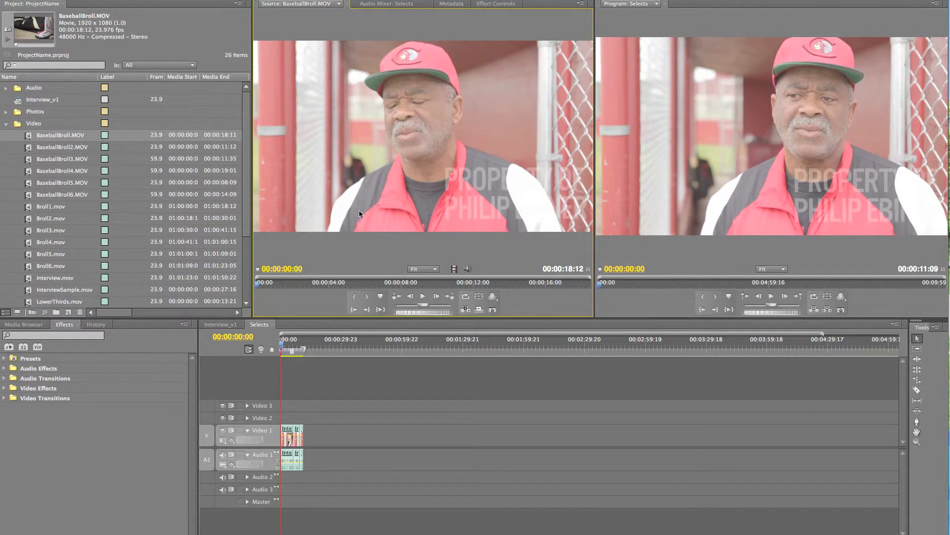
pyautogui.click(355, 283)
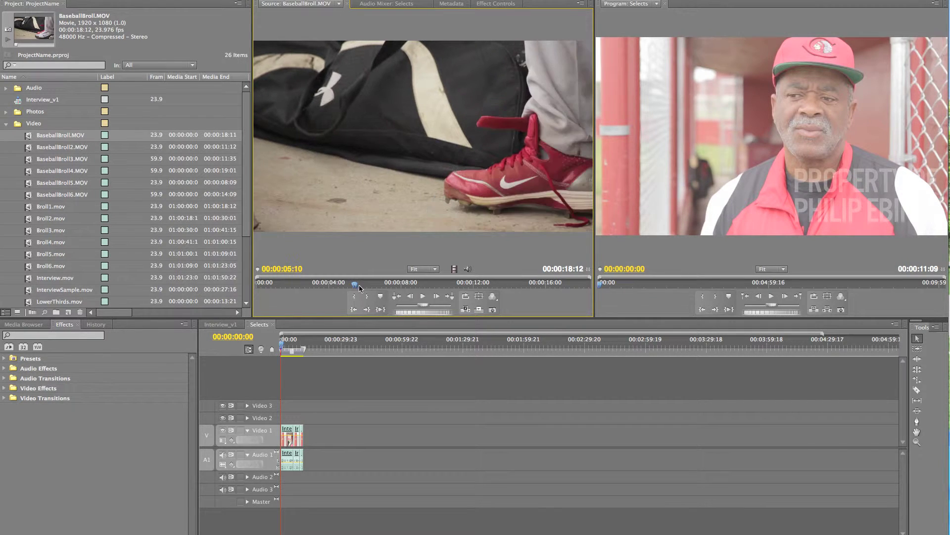
pyautogui.press('i')
pyautogui.click(474, 283)
pyautogui.press('o')
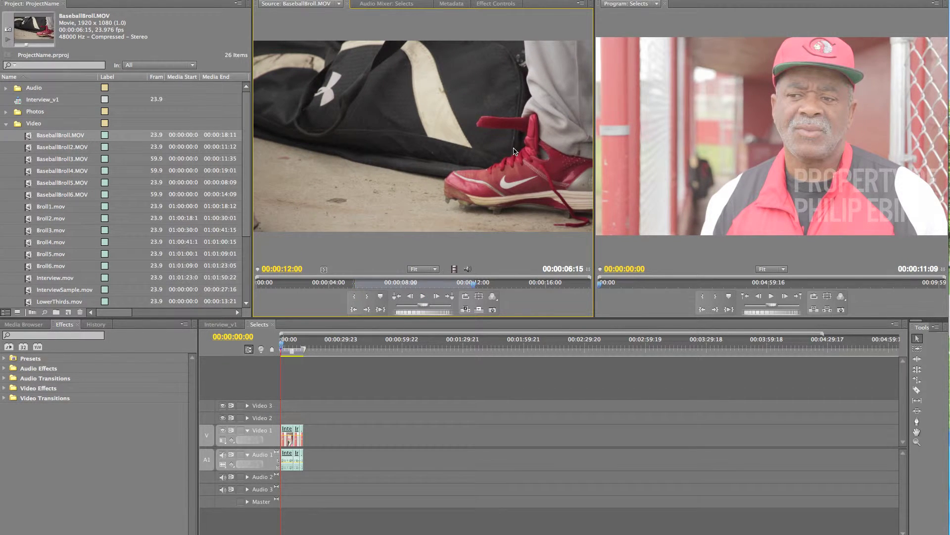
pyautogui.moveTo(513, 271); pyautogui.dragTo(366, 436)
# Add the BaseballBroll3.MOV bat shot, ending at 04:50, after the cleat shot.
pyautogui.press('super+i')
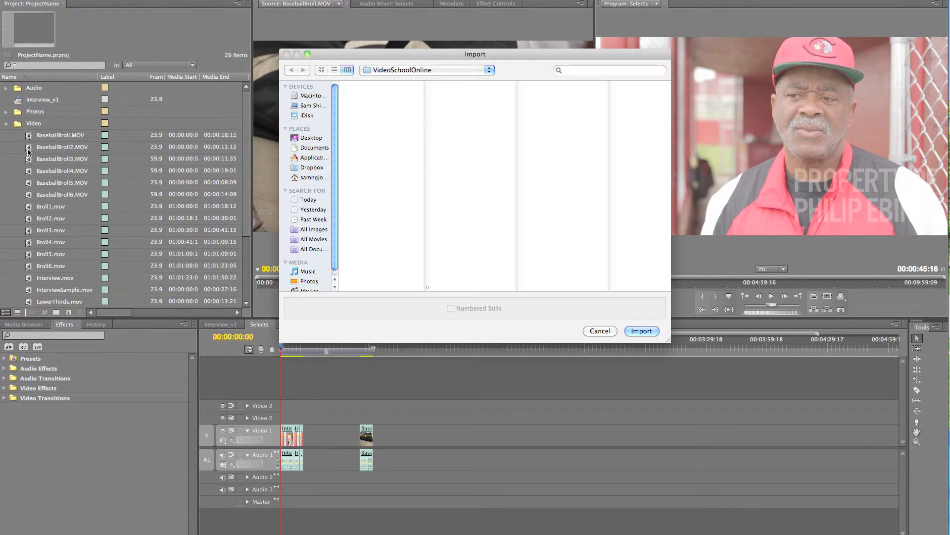
pyautogui.press('Escape')
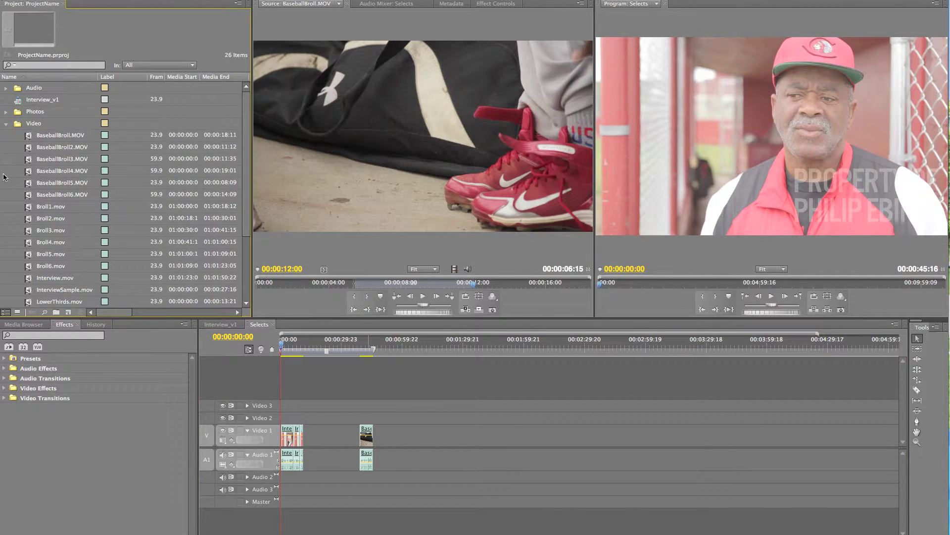
pyautogui.click(32, 161)
pyautogui.doubleClick(32, 161)
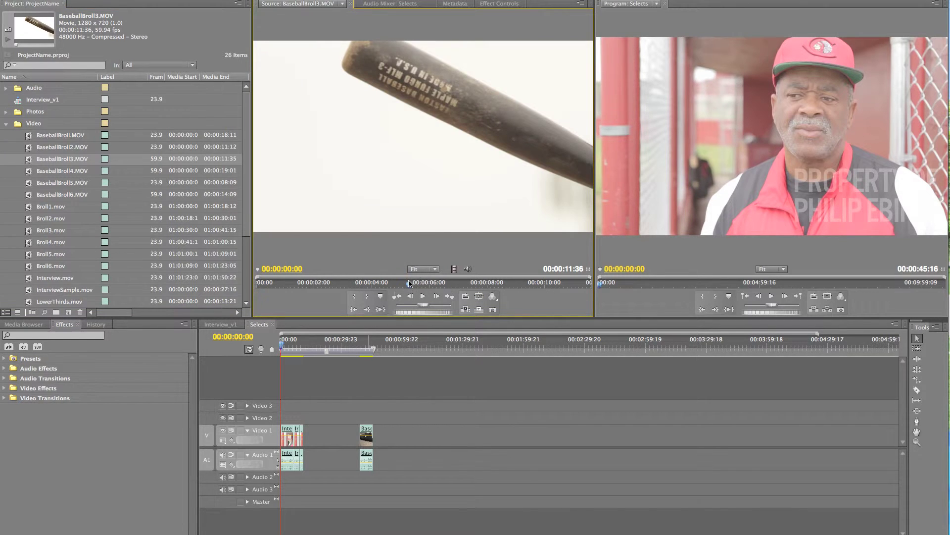
pyautogui.click(409, 283)
pyautogui.click(304, 284)
pyautogui.press('i')
pyautogui.click(396, 282)
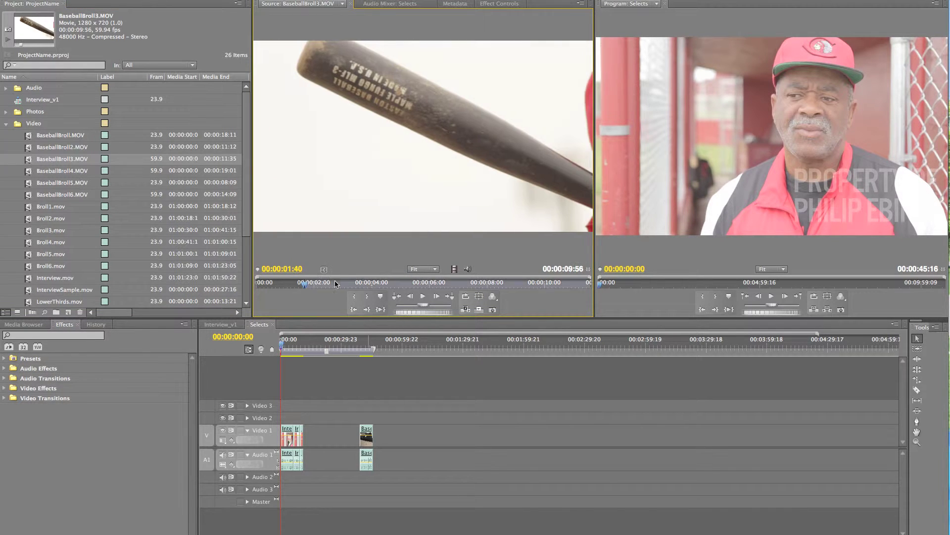
pyautogui.press('o')
pyautogui.moveTo(427, 193); pyautogui.dragTo(377, 440)
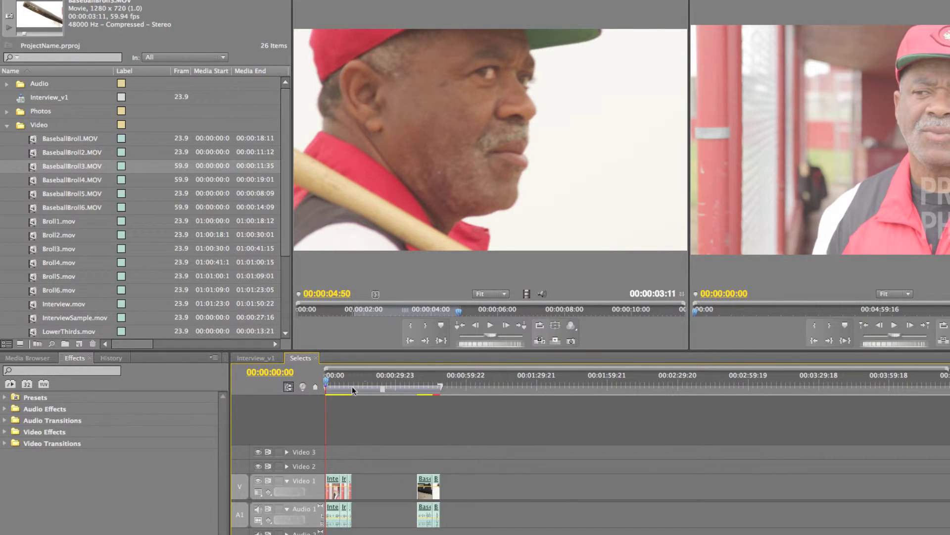
# Add the BaseballBroll4.MOV fielder shot, out at 00:00:12:14, to the end of the timeline.
pyautogui.doubleClick(52, 179)
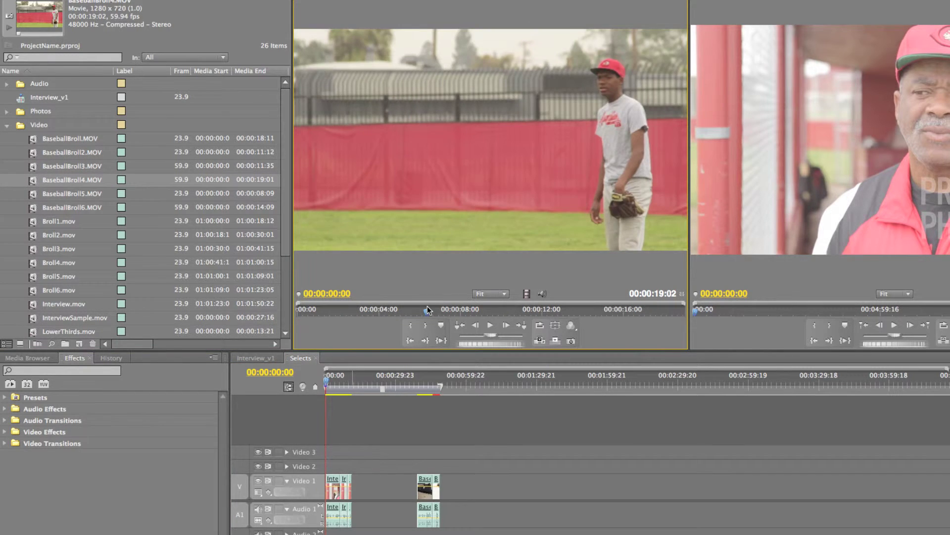
pyautogui.click(427, 307)
pyautogui.press('i')
pyautogui.click(546, 310)
pyautogui.press('o')
pyautogui.moveTo(561, 227); pyautogui.dragTo(446, 493)
# Shift the three BaseballBroll clips 12 seconds earlier and play back the soundbites.
pyautogui.press('z')
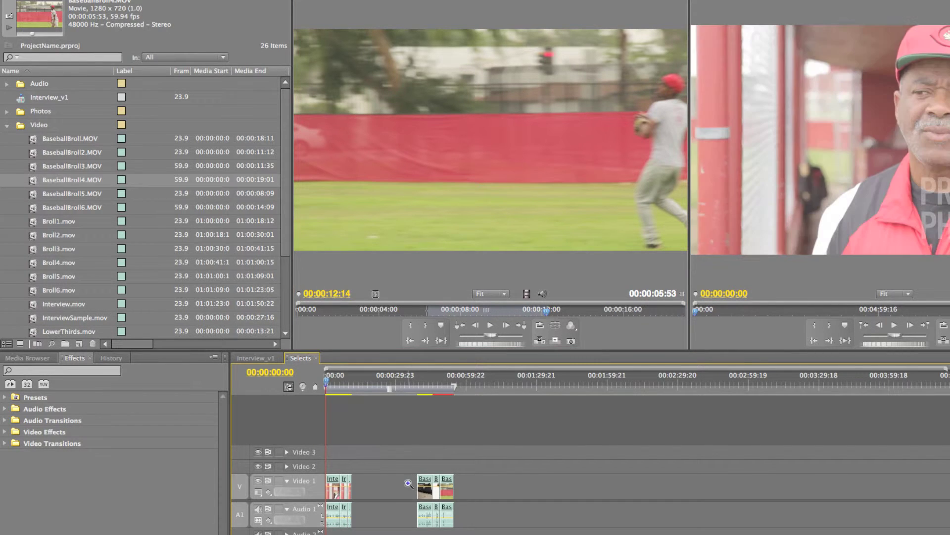
pyautogui.click(409, 483)
pyautogui.moveTo(661, 441); pyautogui.dragTo(874, 526)
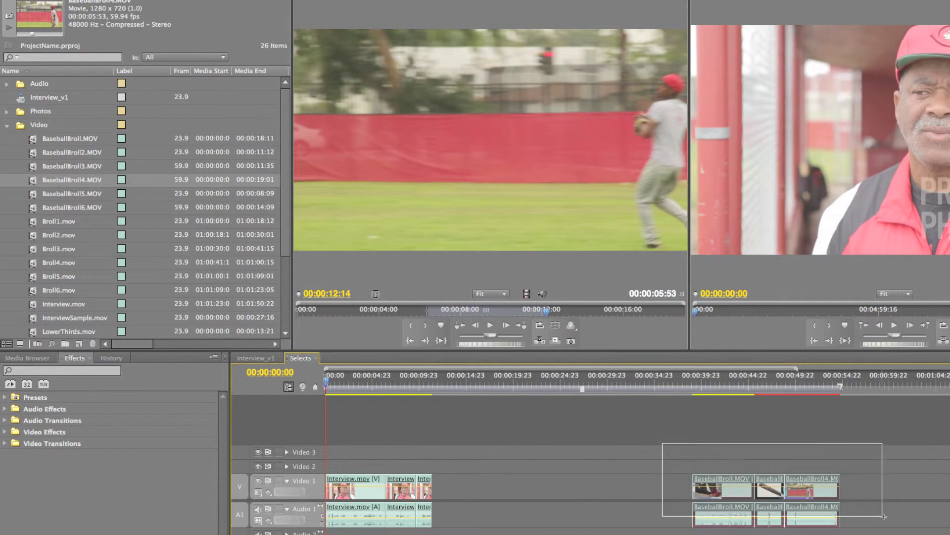
pyautogui.moveTo(718, 478); pyautogui.dragTo(537, 478)
pyautogui.click(352, 383)
pyautogui.press('space')
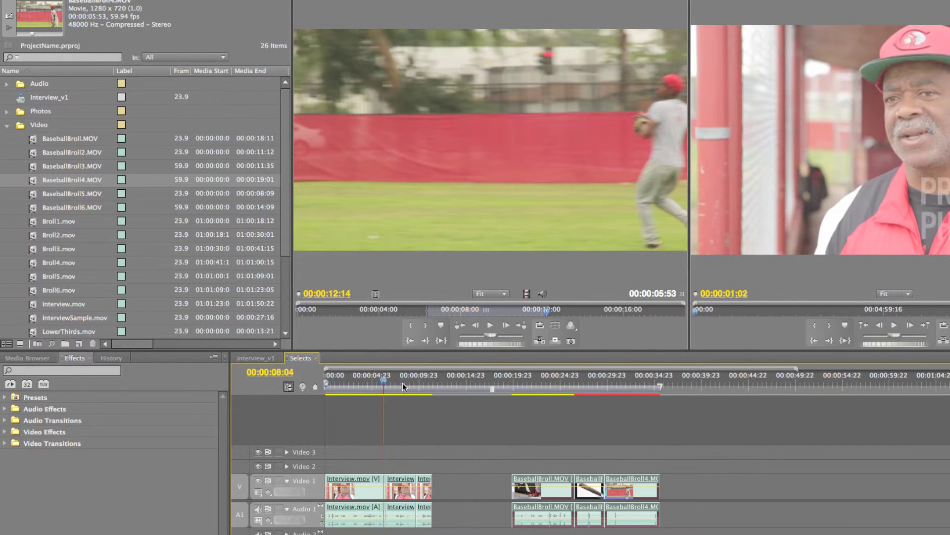
pyautogui.click(557, 390)
# Scrub the B-roll to 00:00:31:05, then collapse the Video folder.
pyautogui.moveTo(556, 392); pyautogui.dragTo(620, 392)
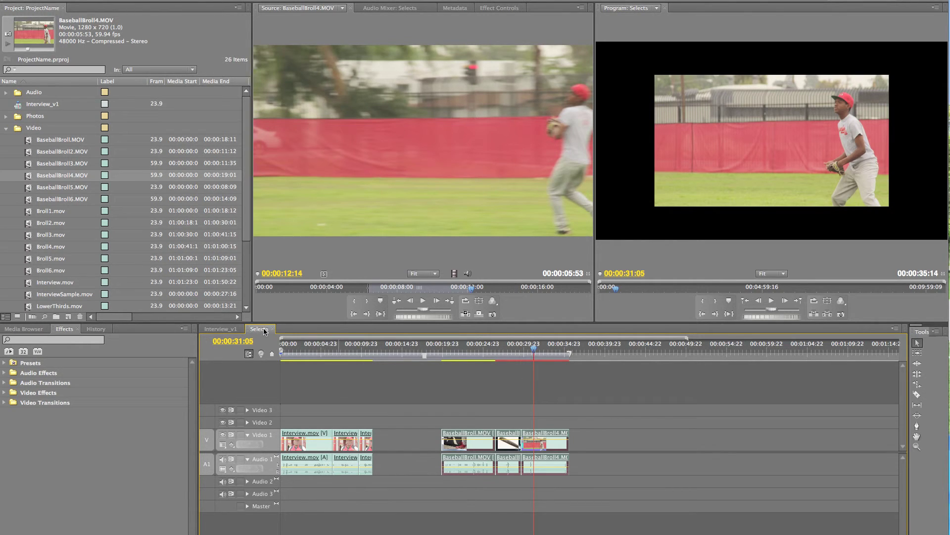
pyautogui.click(6, 128)
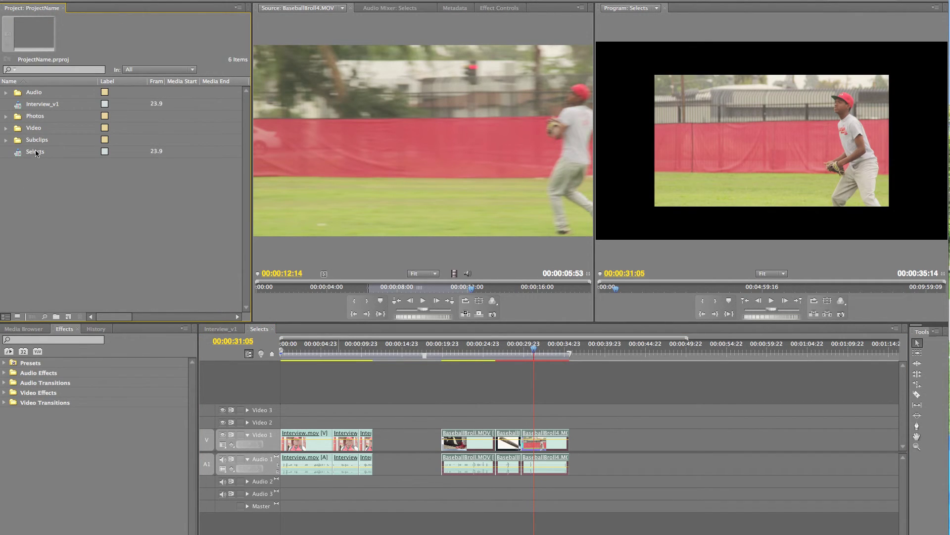